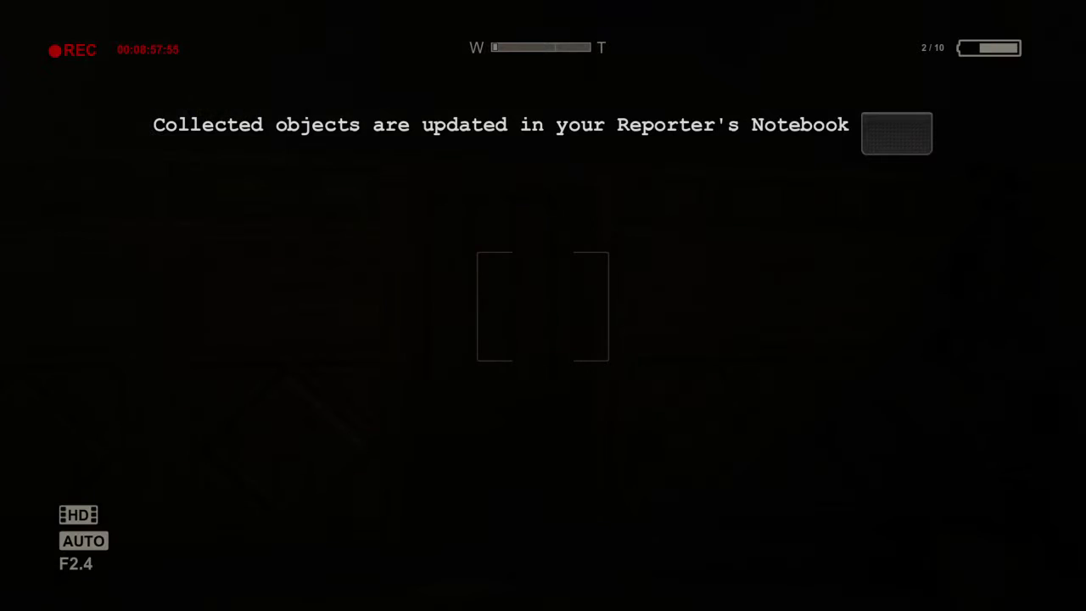
# - Read the 'I'm Inside' note in the notebook, then close the notebook
pyautogui.press('Down')
pyautogui.press('Return')
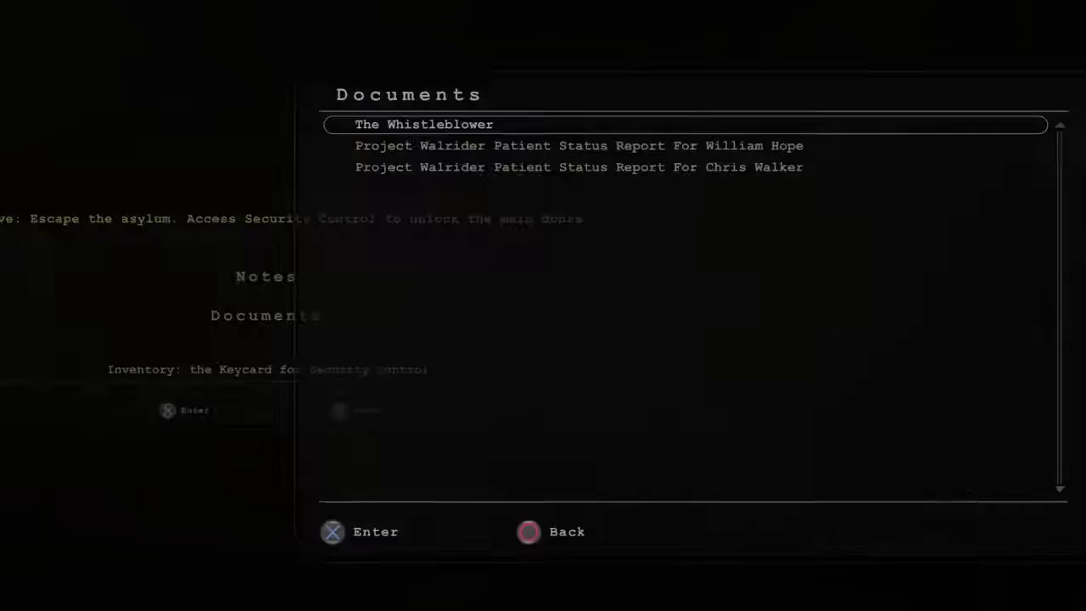
pyautogui.press('Up')
pyautogui.press('Down')
pyautogui.press('Return')
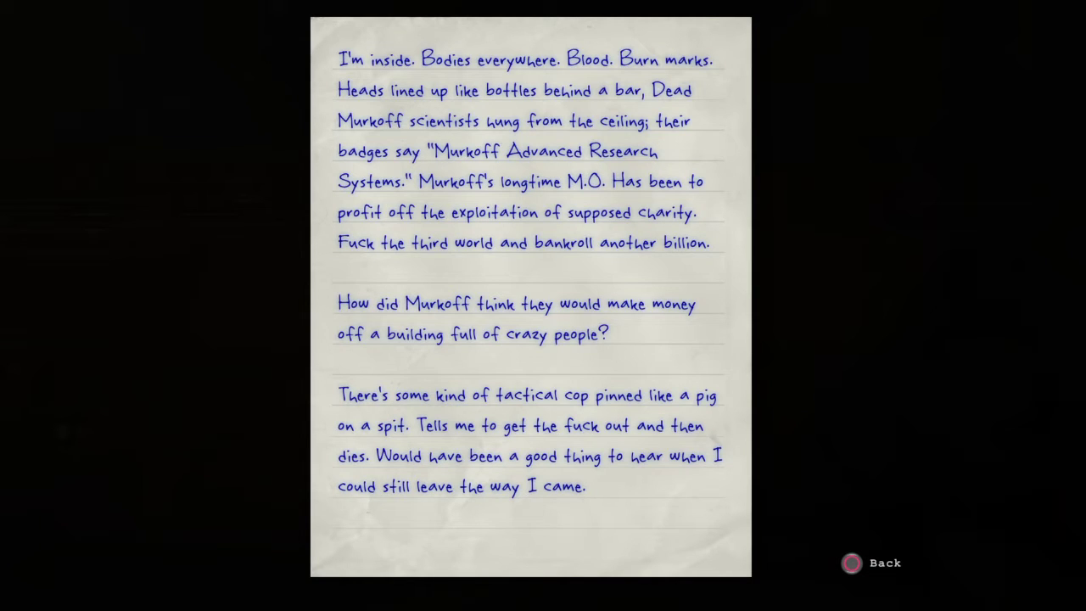
pyautogui.press('Escape')
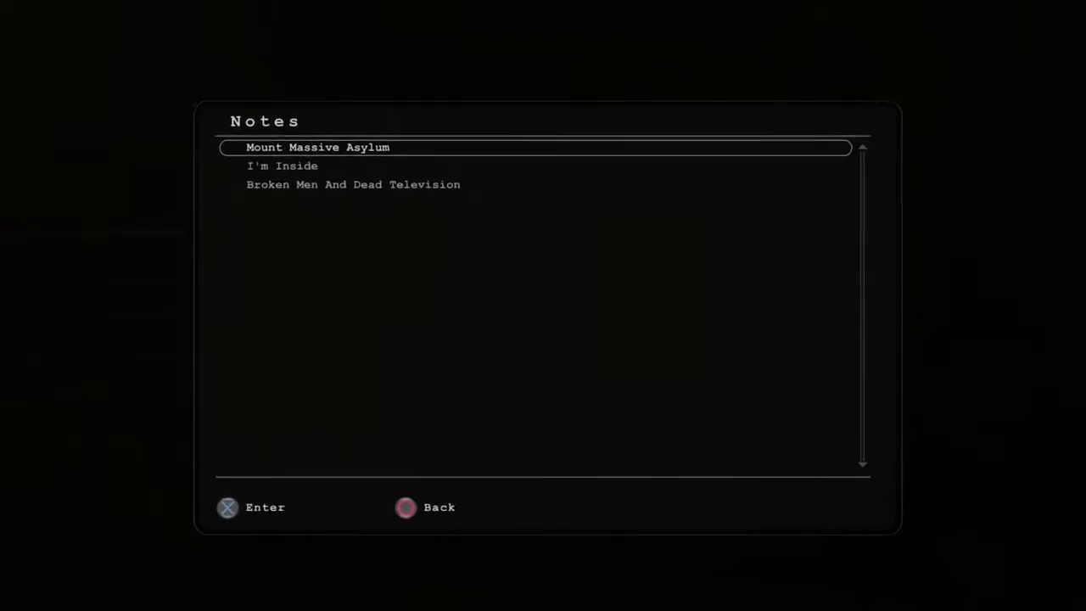
pyautogui.press('Escape')
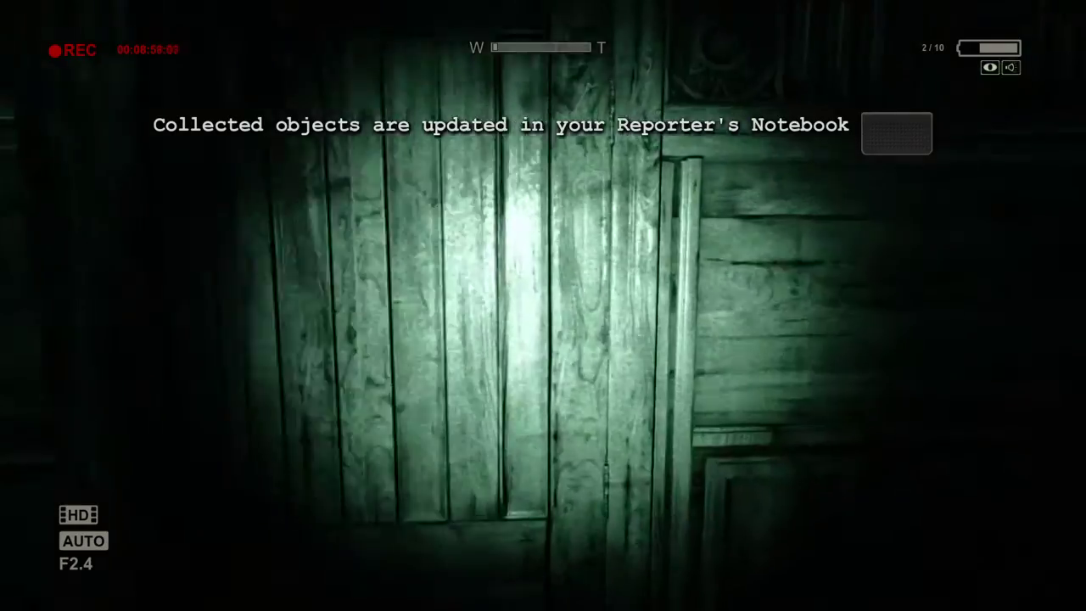
# - Walk down the hallway and through the metal gate into the debris-filled hallway
pyautogui.press('w')
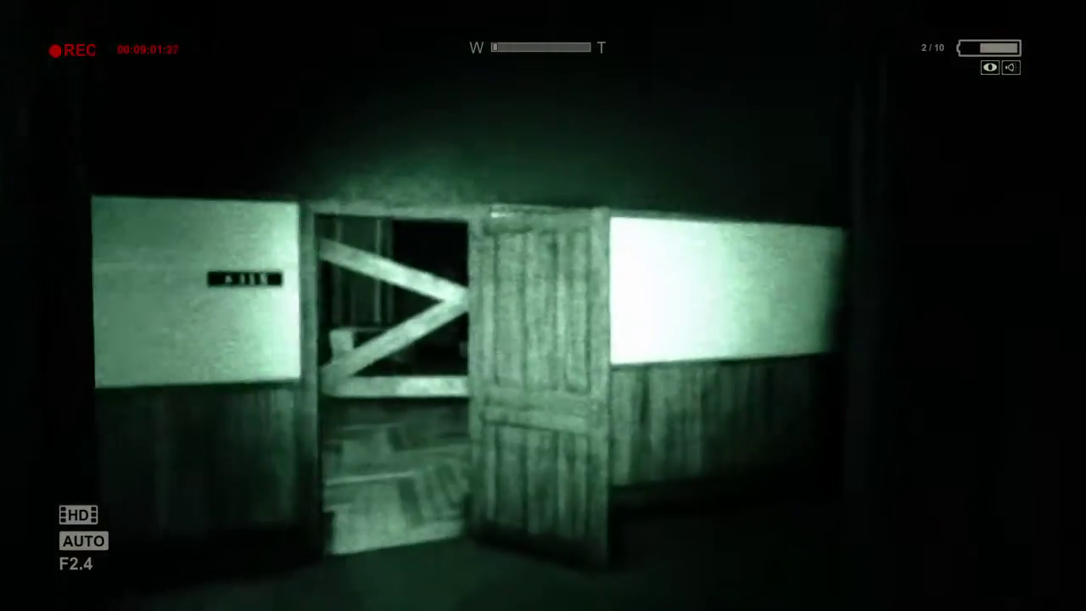
pyautogui.press('w')
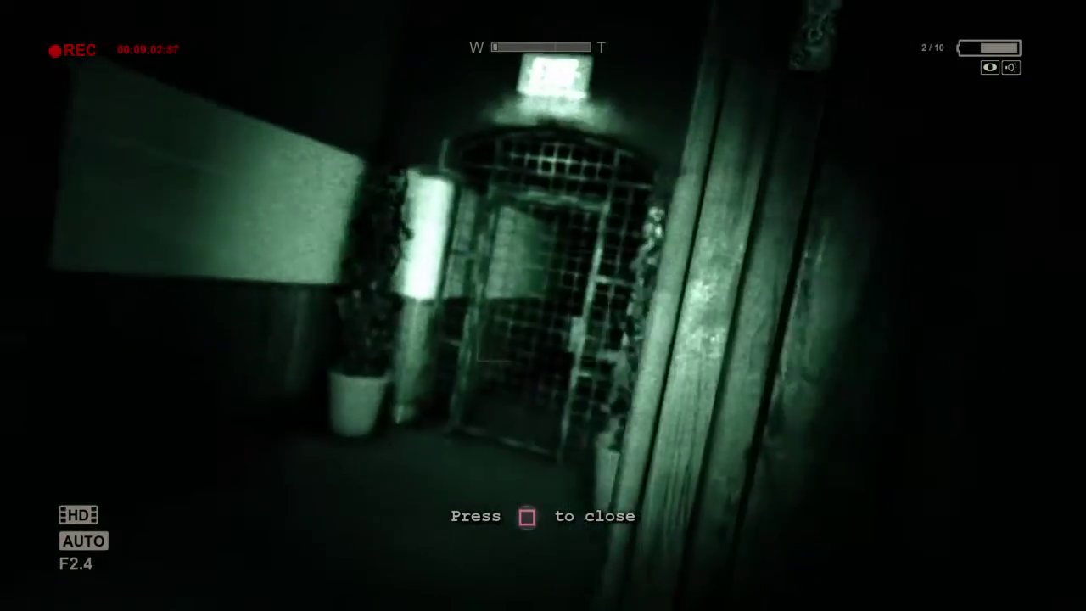
pyautogui.press('w')
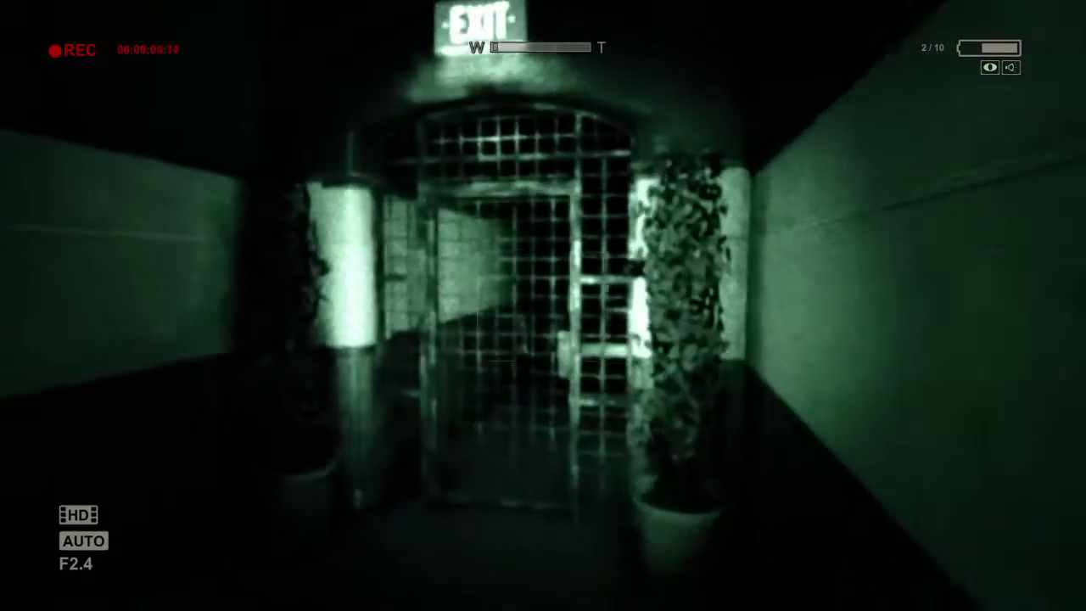
pyautogui.press('w')
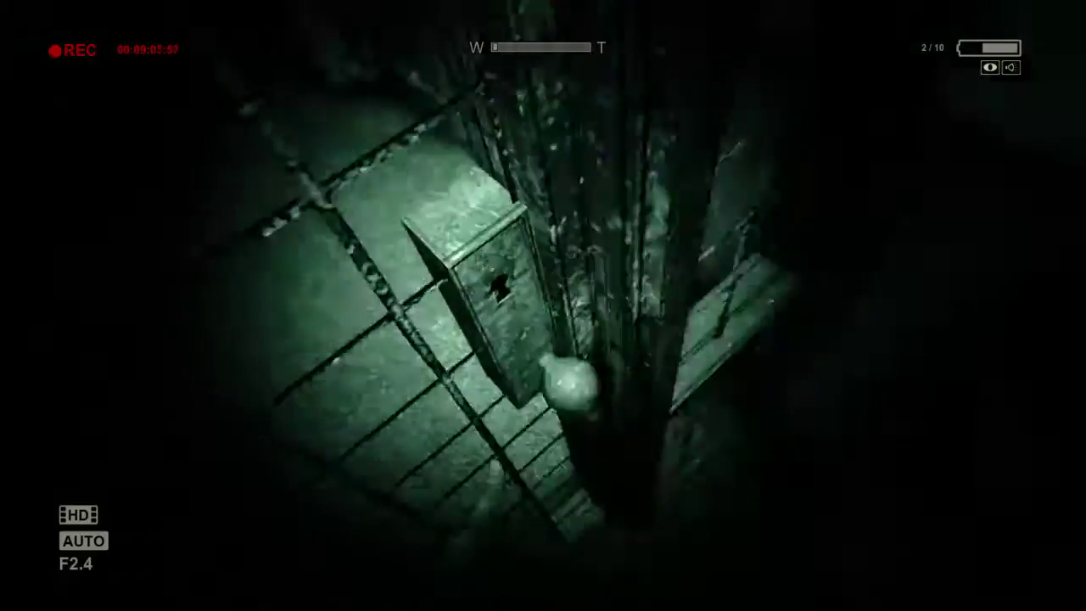
pyautogui.press('w')
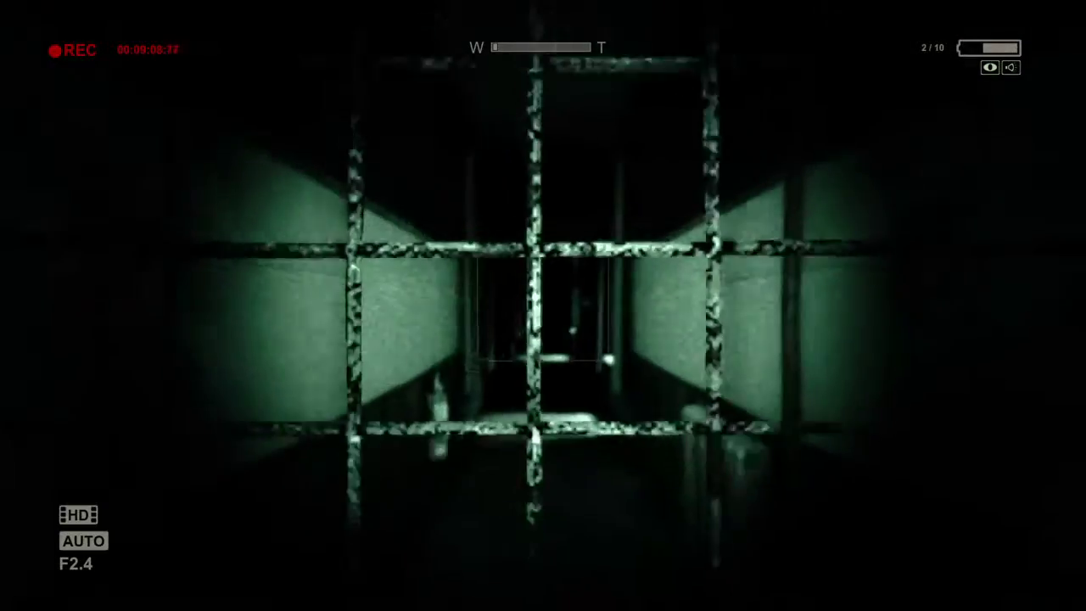
# - Pass the barricade and wheelchair patient with night vision off, then resume it toward the stairs
pyautogui.press('w')
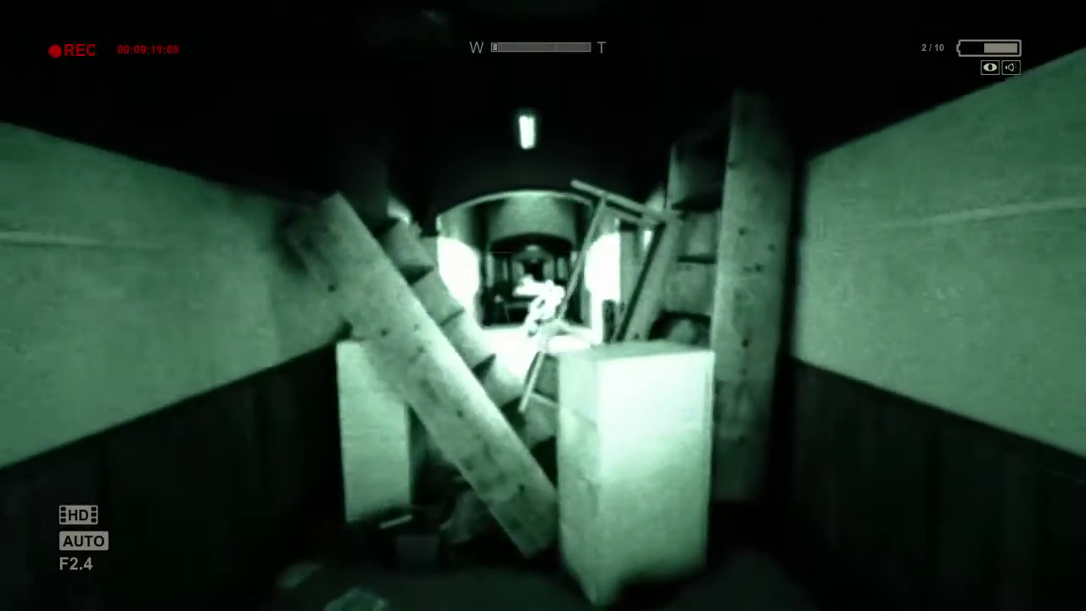
pyautogui.press('f')
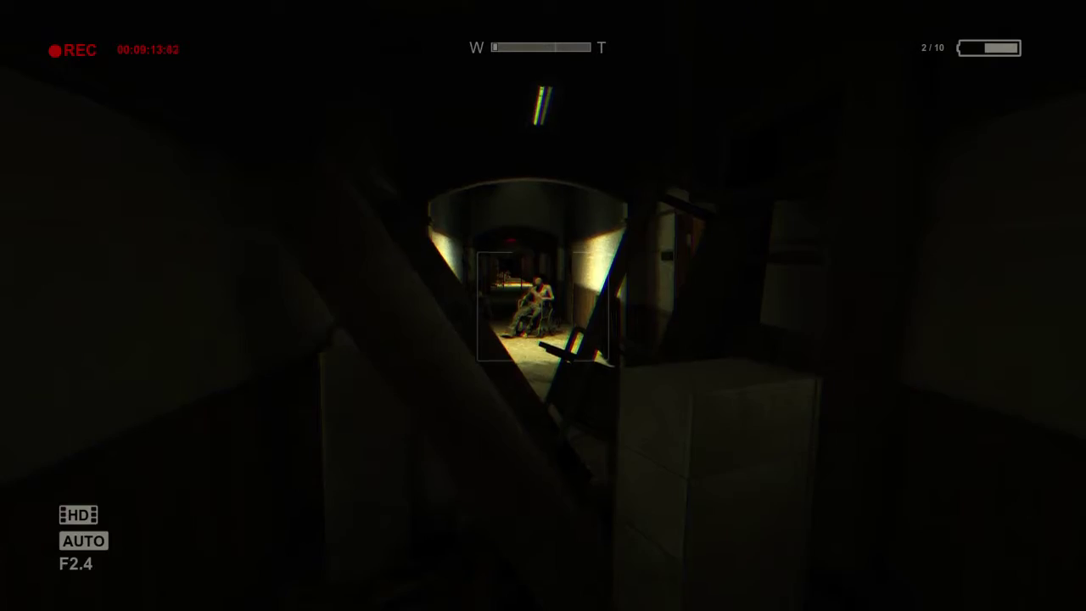
pyautogui.press('w')
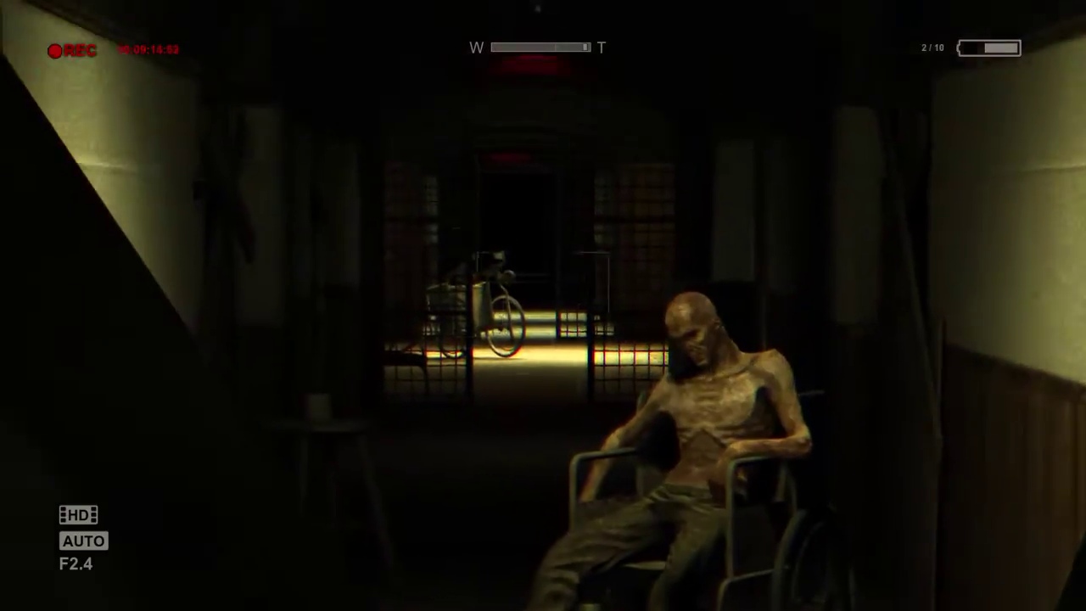
pyautogui.press('w')
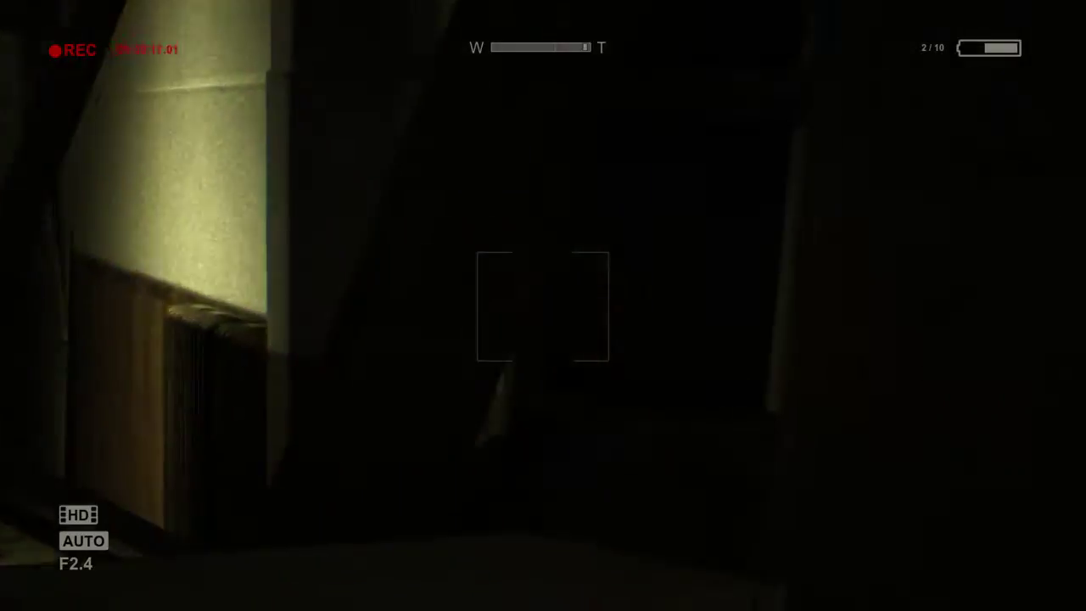
pyautogui.press('f')
pyautogui.press('f')
pyautogui.press('w')
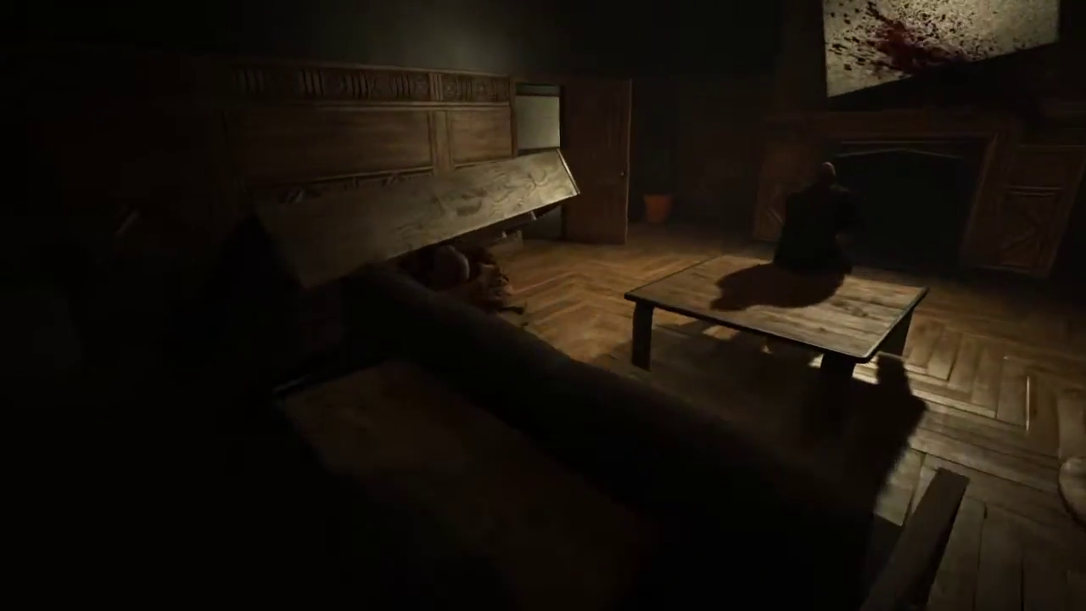
# - Enter the room with the camcorder raised and continue down the corridor
pyautogui.rightClick(543, 305)
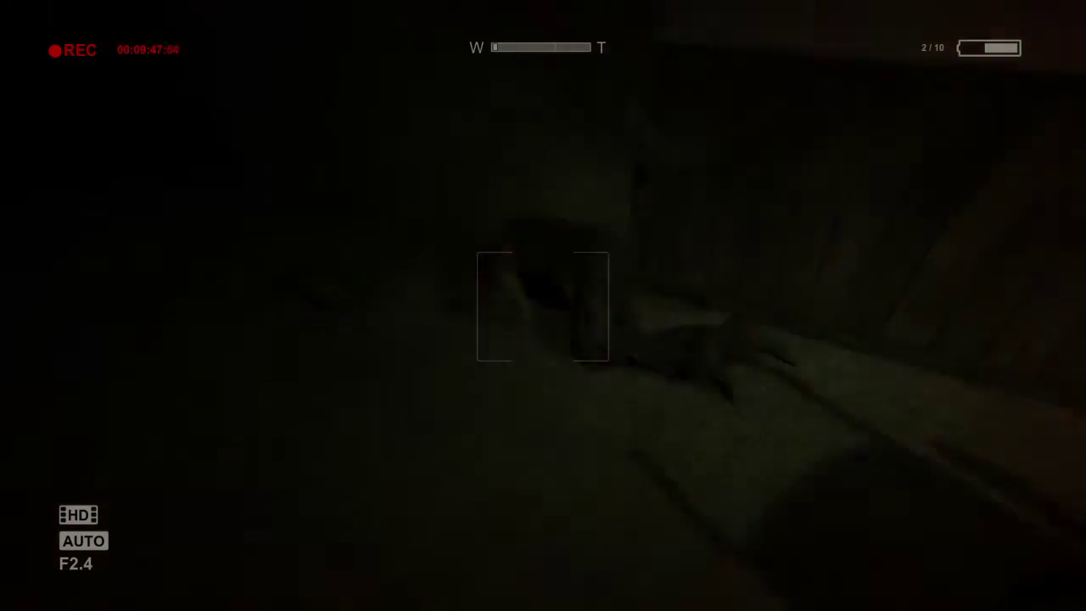
pyautogui.press('f')
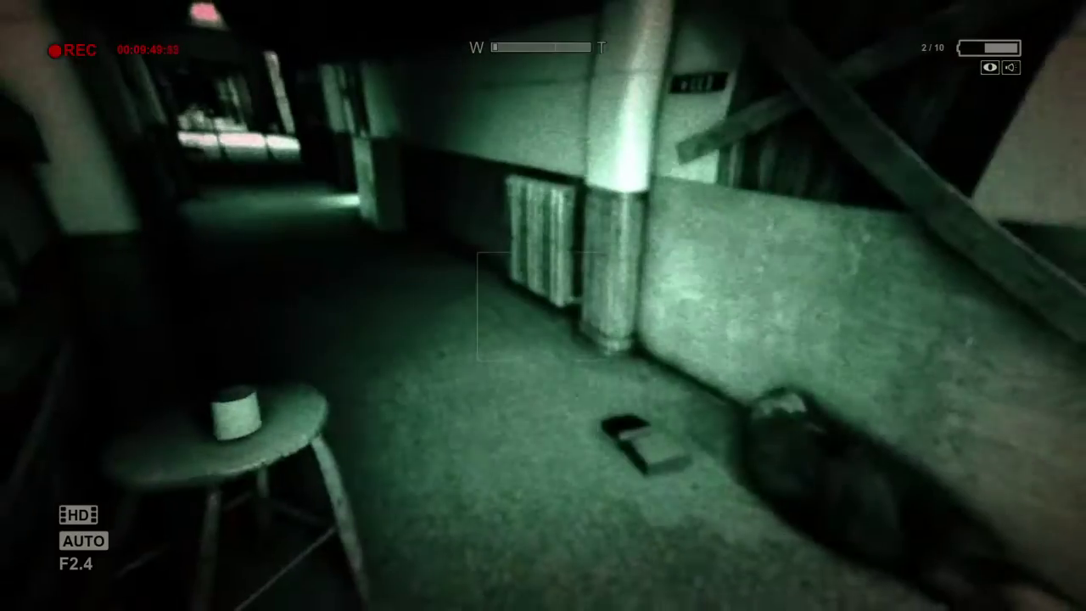
pyautogui.press('f')
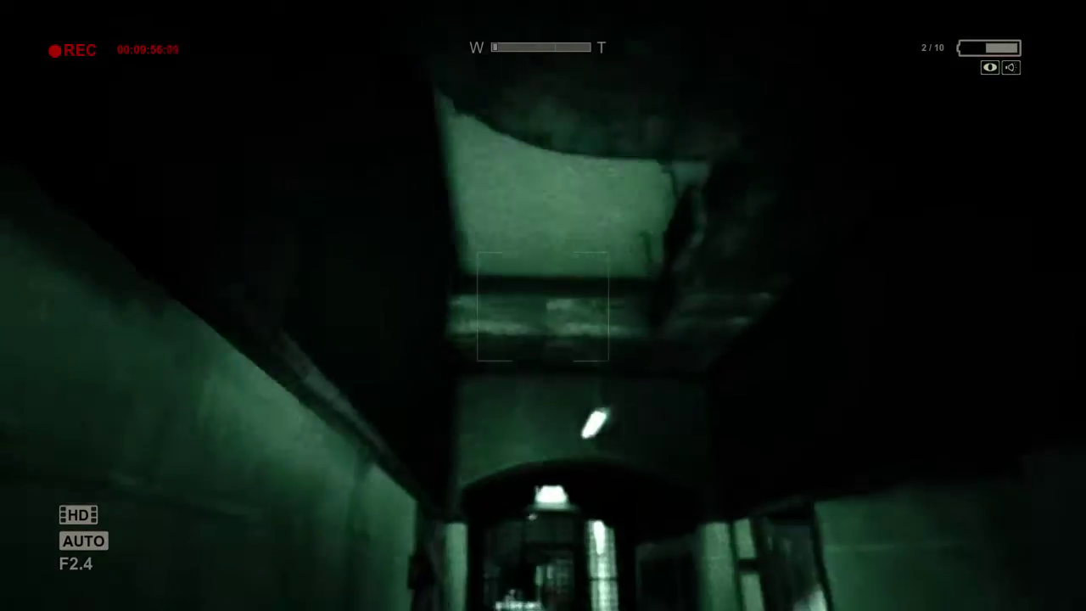
pyautogui.press('w')
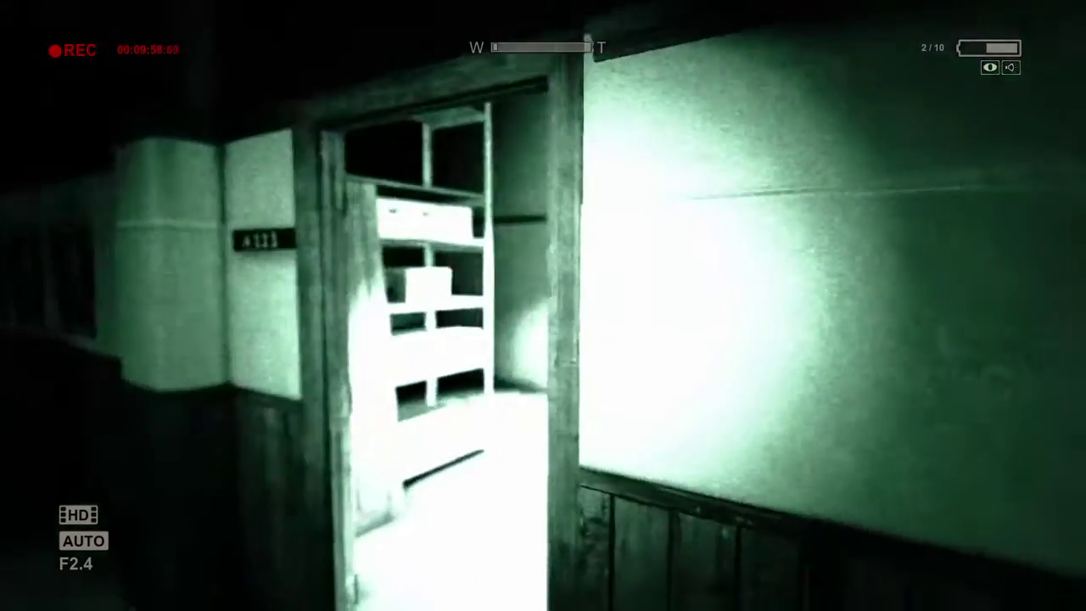
# - Check storage room A111 and face the wall of portraits with night vision on
pyautogui.press('f')
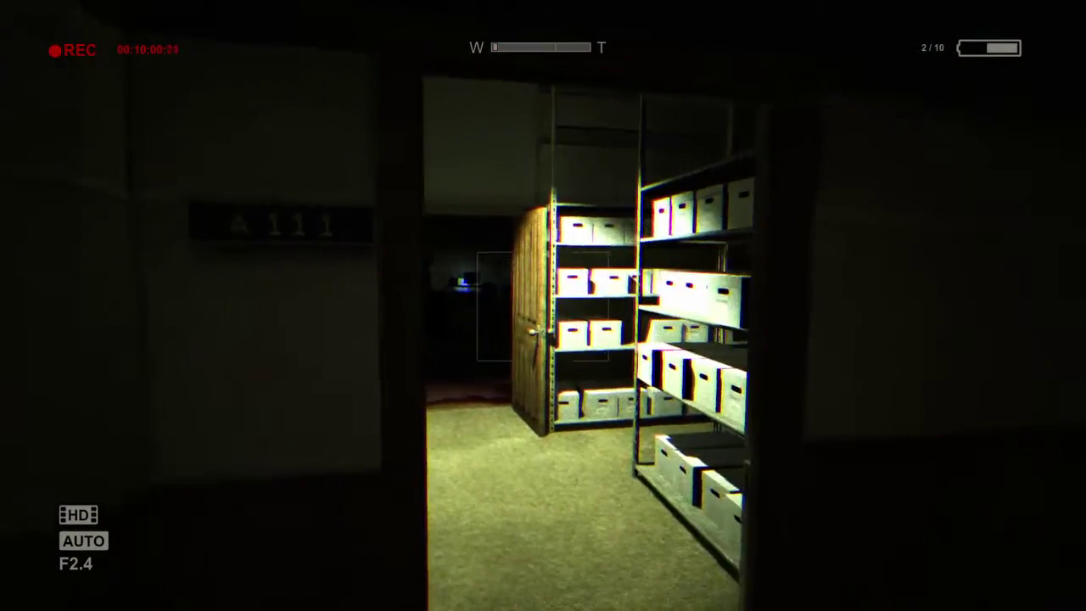
pyautogui.press('w')
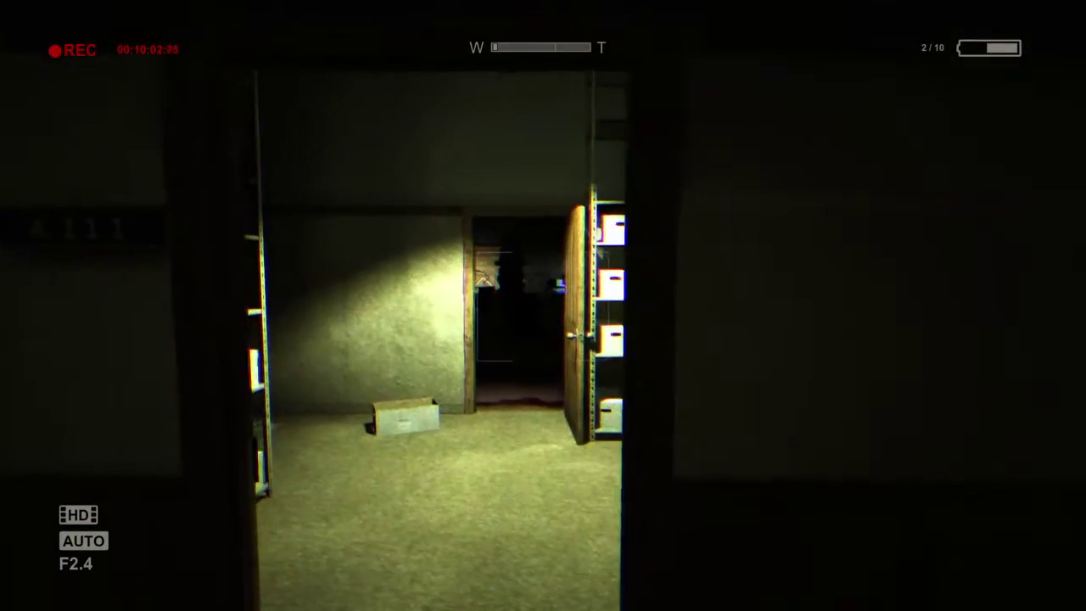
pyautogui.press('w')
pyautogui.press('f')
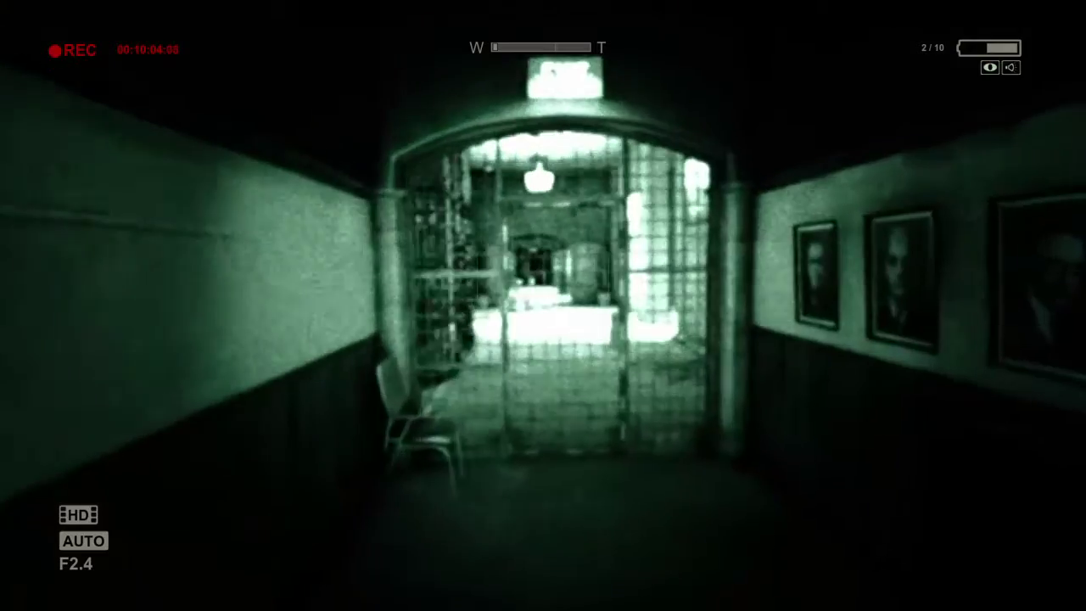
pyautogui.press('f')
pyautogui.press('f')
pyautogui.press('w')
pyautogui.press('w')
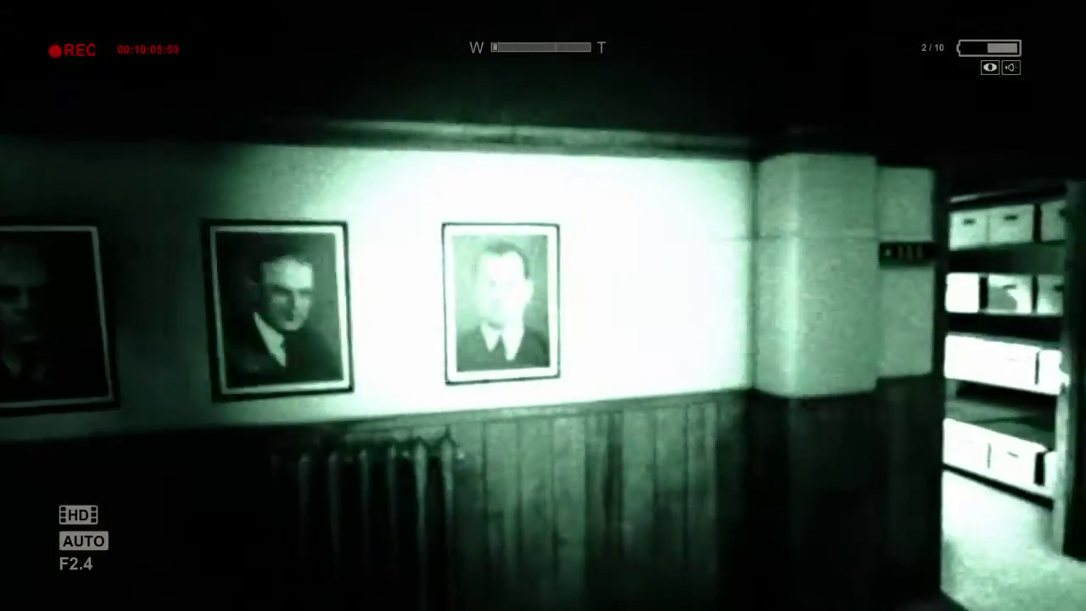
pyautogui.press('f')
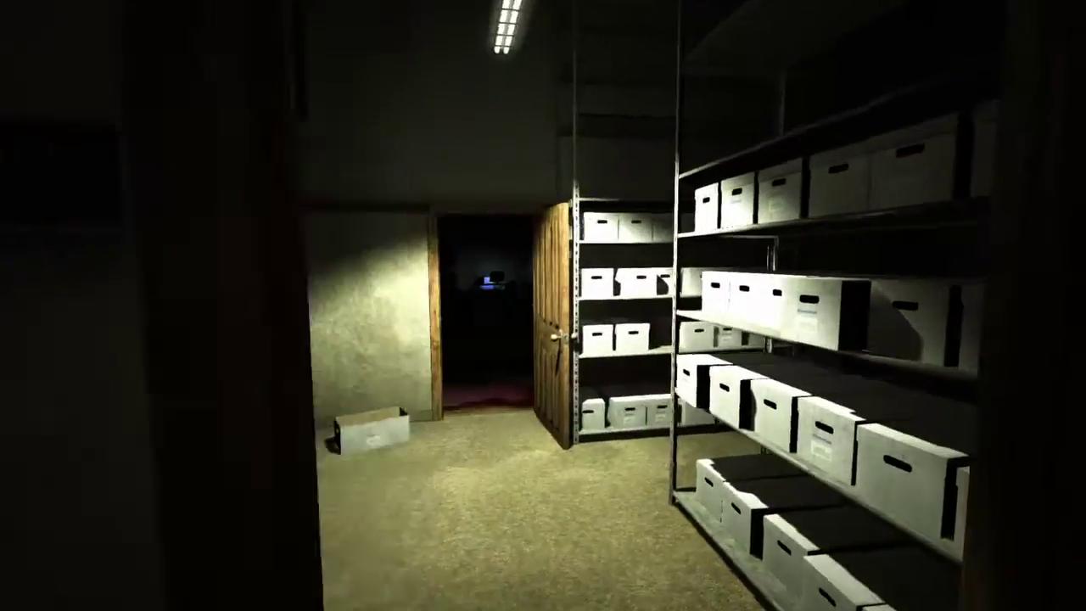
pyautogui.press('w')
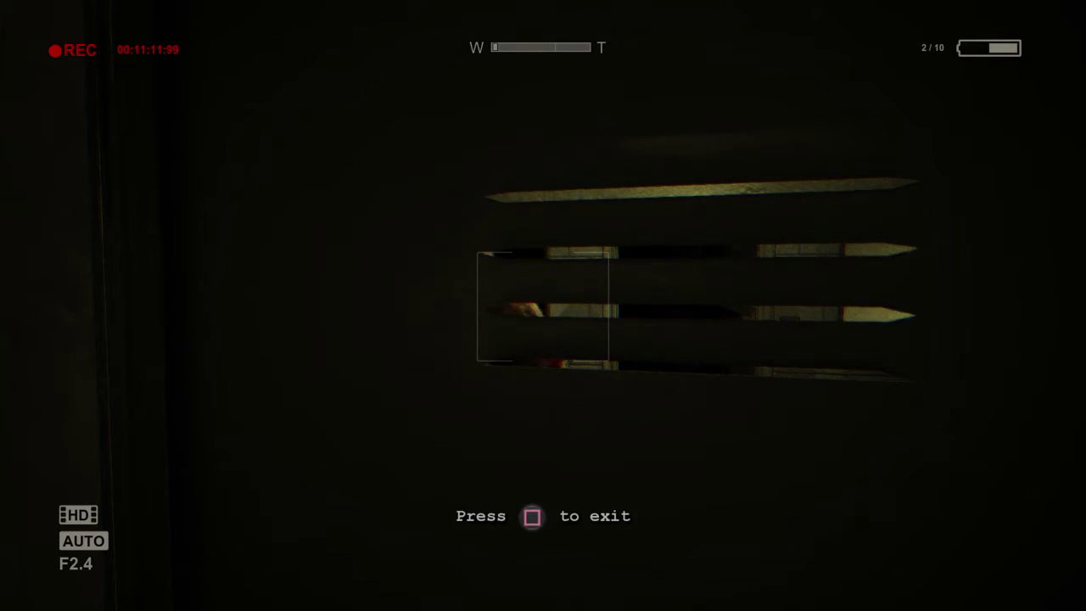
pyautogui.press('n')
pyautogui.press('Return')
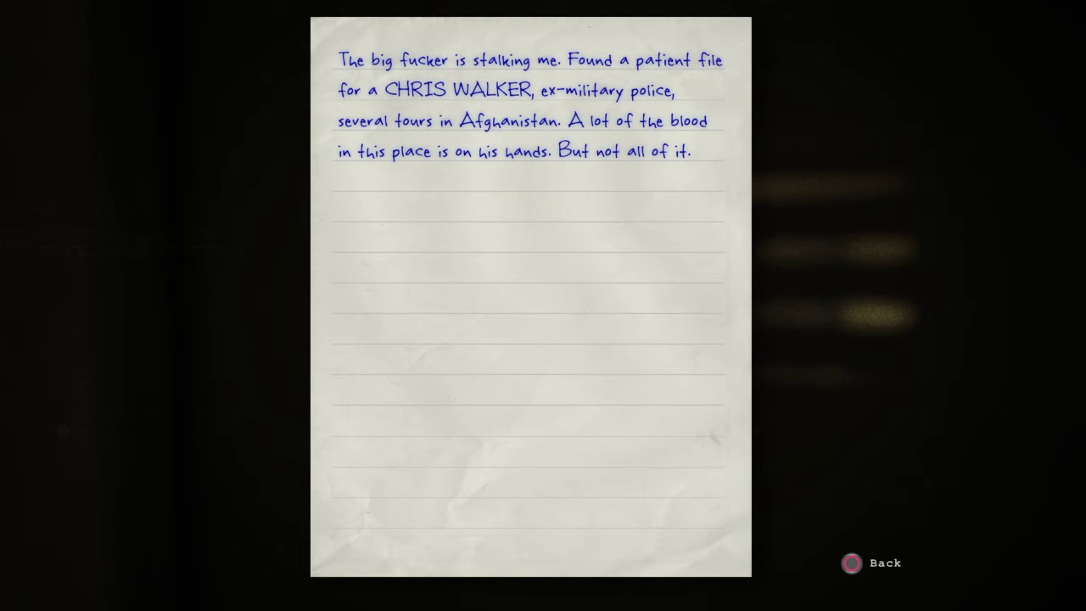
# - Close the Chris Walker note and return to the game
pyautogui.press('Escape')
pyautogui.press('Escape')
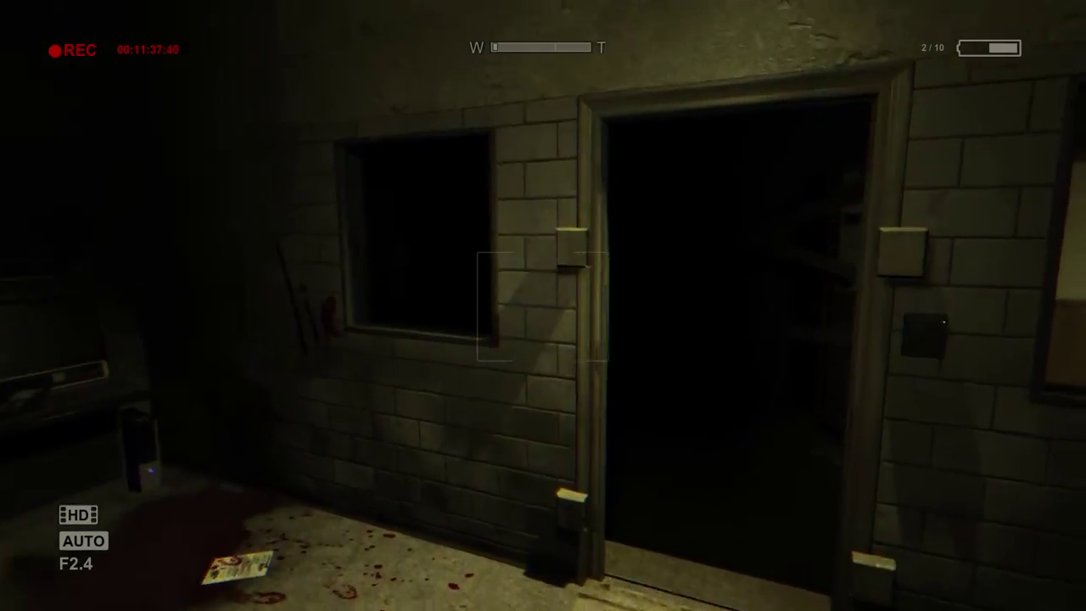
# - Toggle night vision by the brick-wall window and head down the lit hallway
pyautogui.press('f')
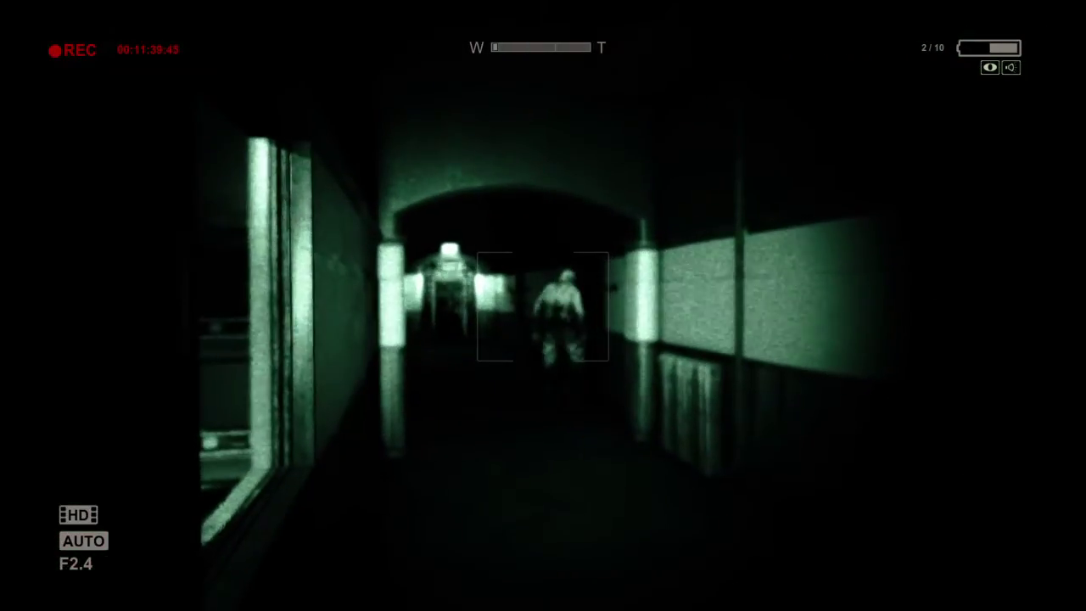
pyautogui.press('w')
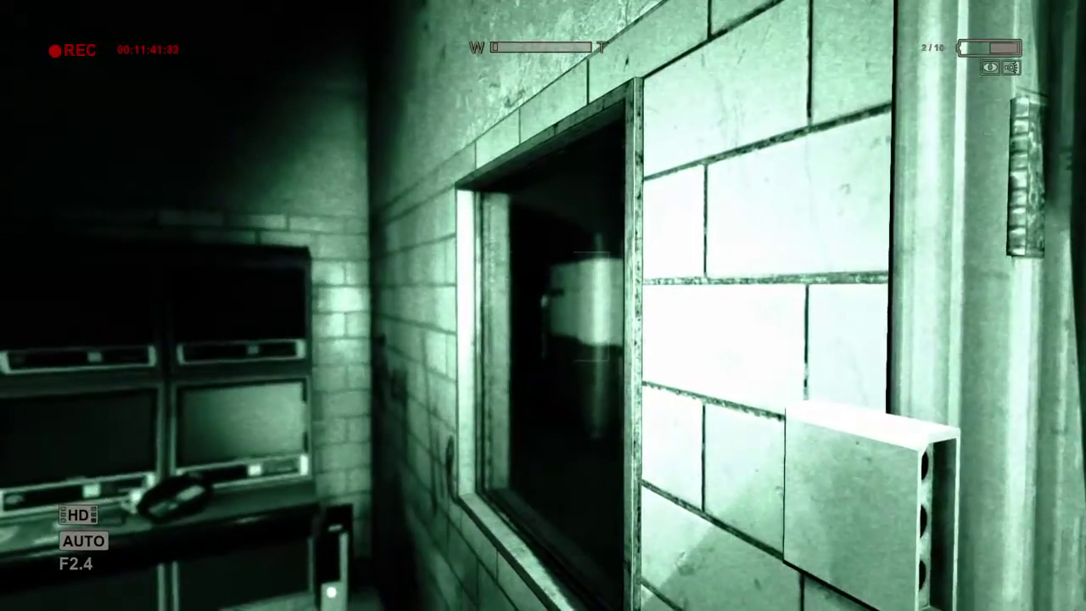
pyautogui.press('f')
pyautogui.press('w')
pyautogui.press('w')
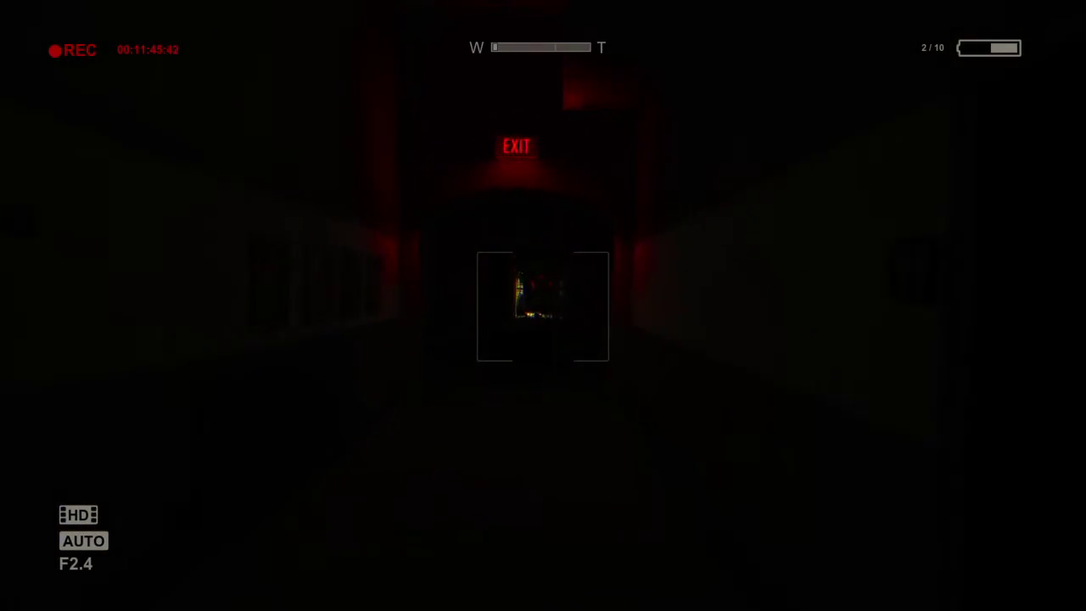
pyautogui.press('f')
# - Walk past the barred cell, wheelchair and pillar toward the lit arched window
pyautogui.press('w')
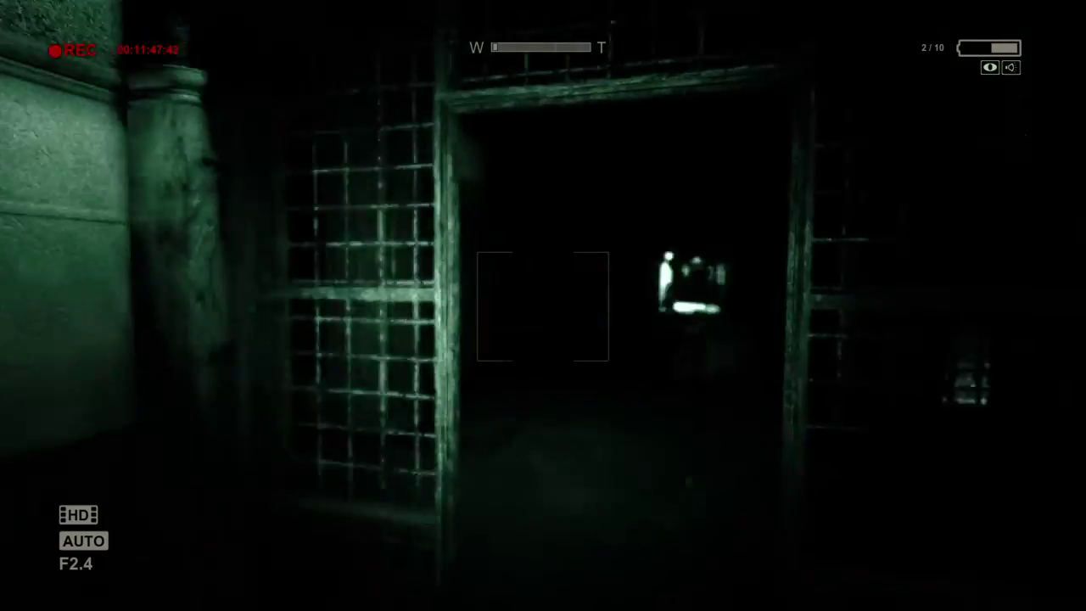
pyautogui.press('w')
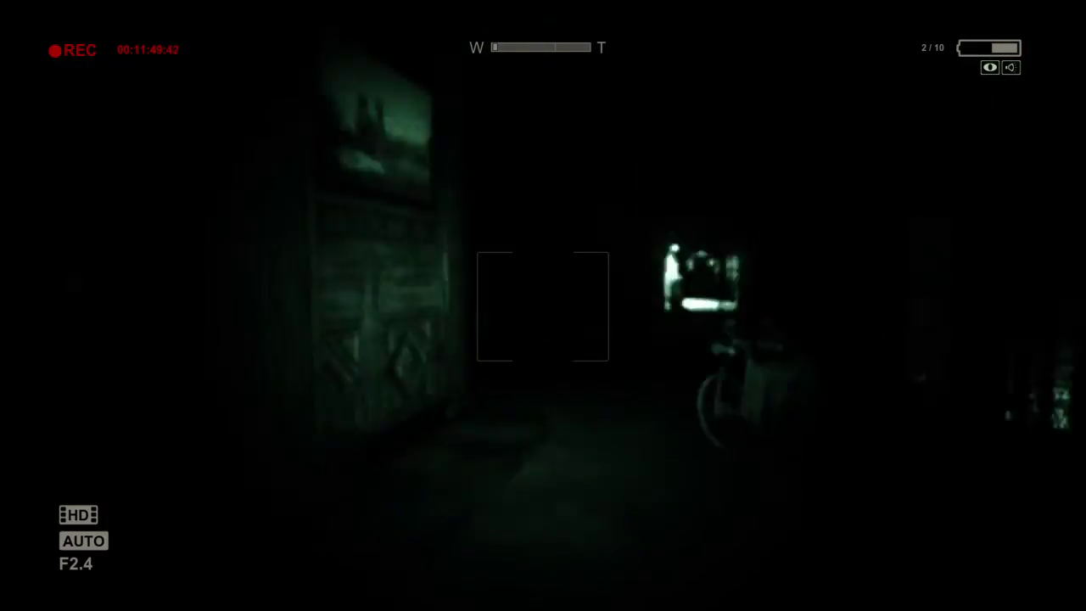
pyautogui.press('w')
pyautogui.press('w')
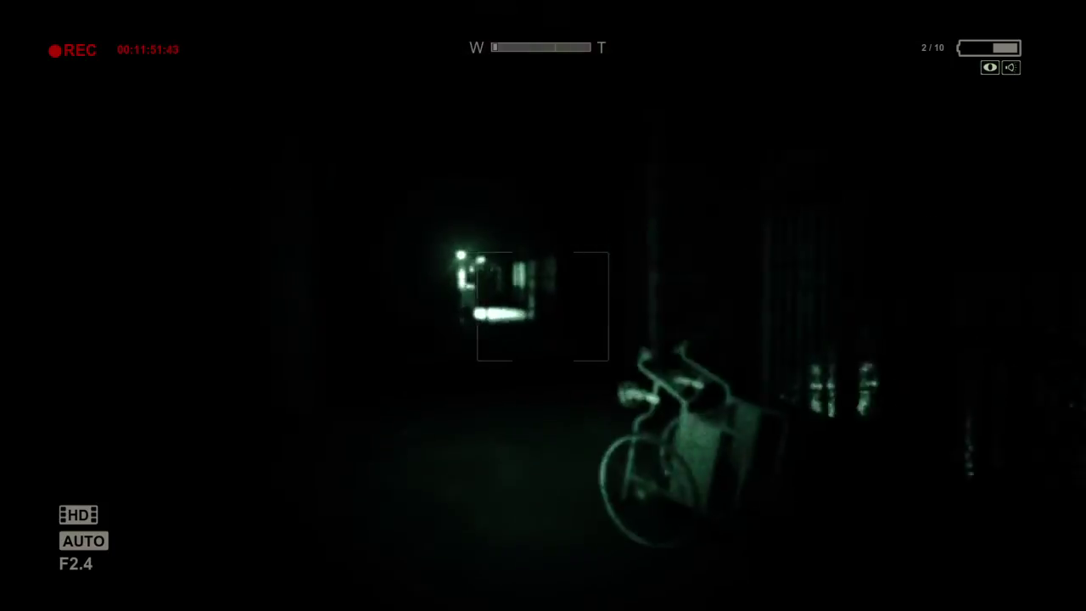
pyautogui.press('w')
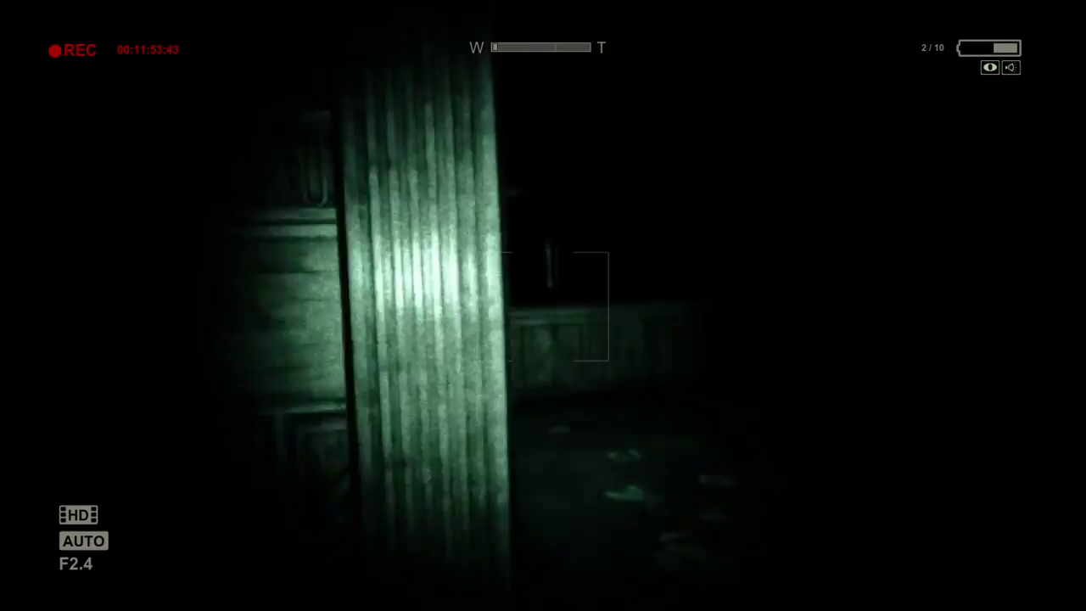
pyautogui.press('w')
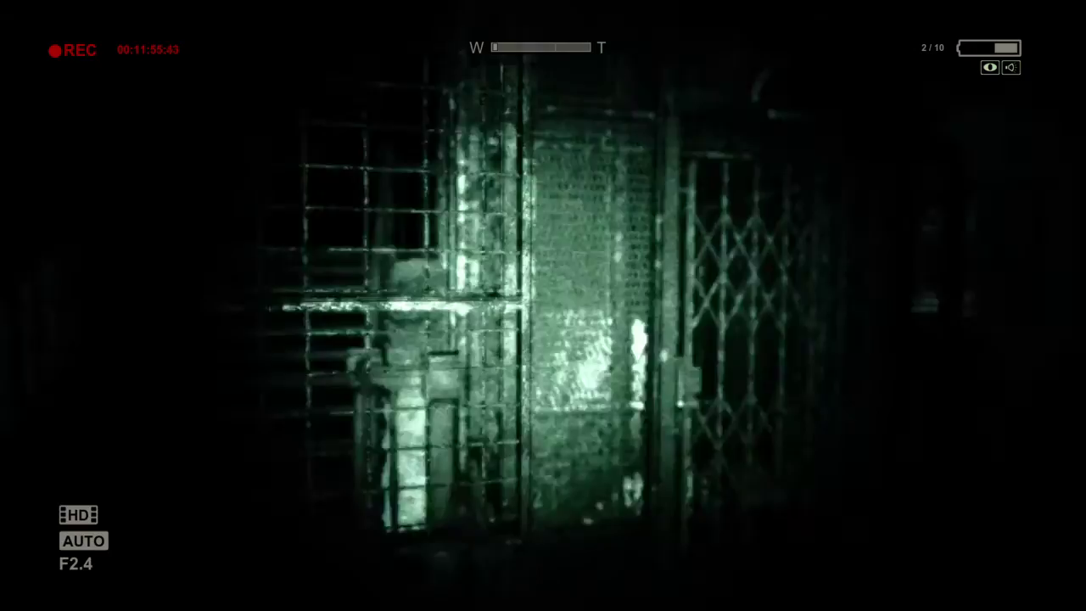
pyautogui.press('w')
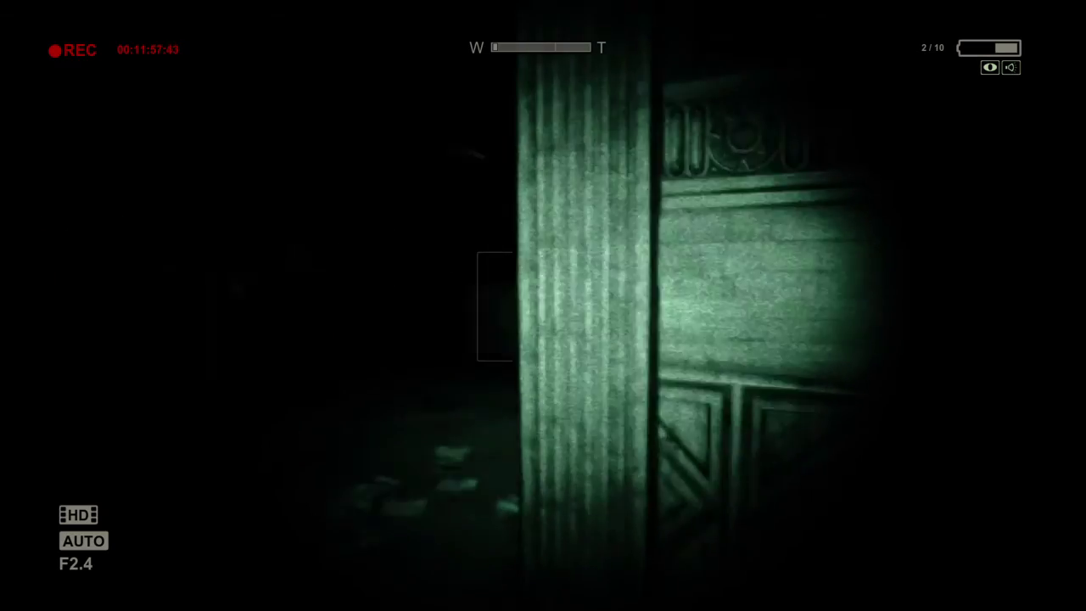
pyautogui.press('w')
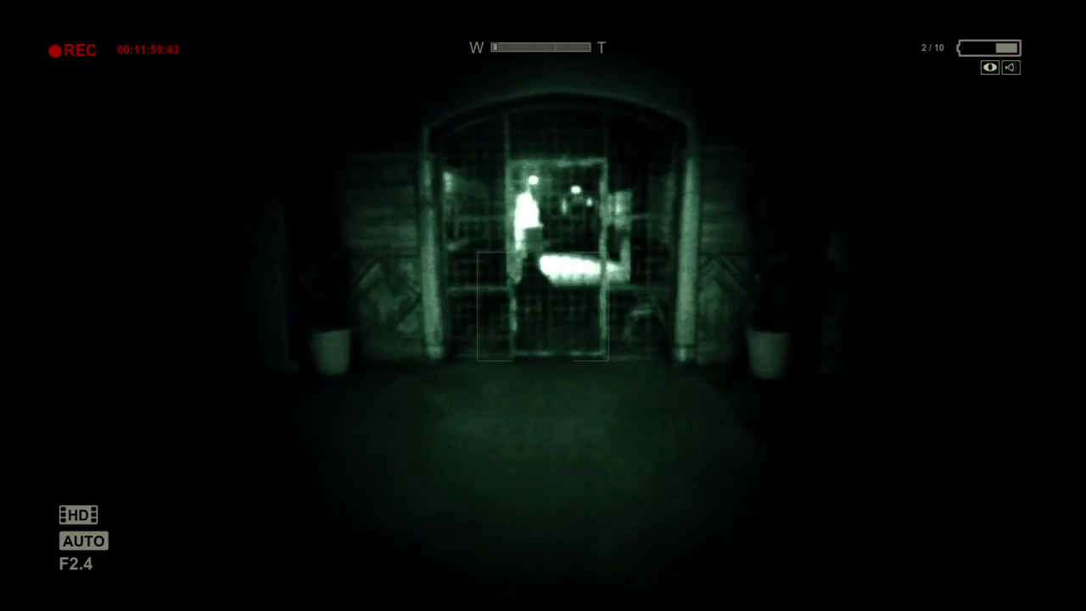